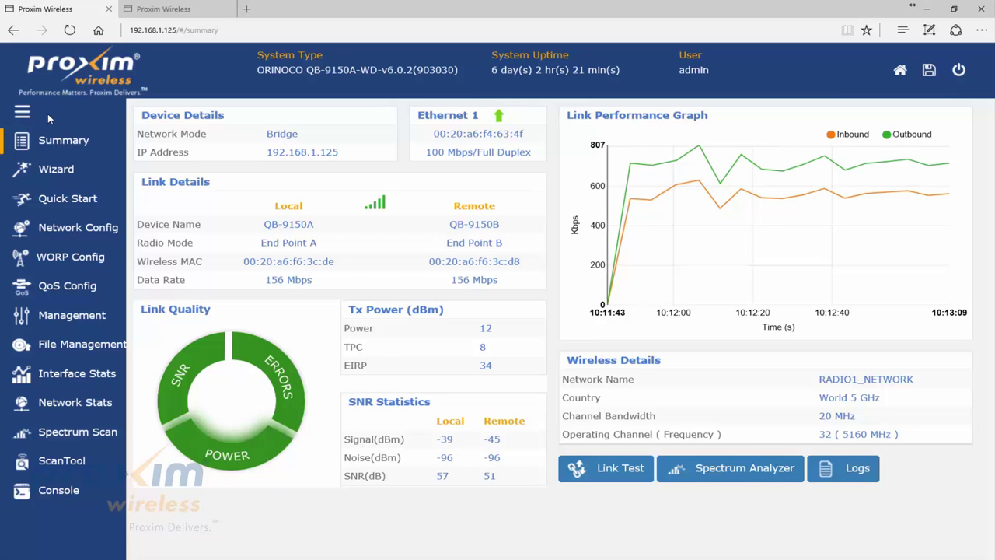
# - Toggle the navigation sidebar between full labels and icons, leaving it collapsed to icons only
pyautogui.click(28, 115)
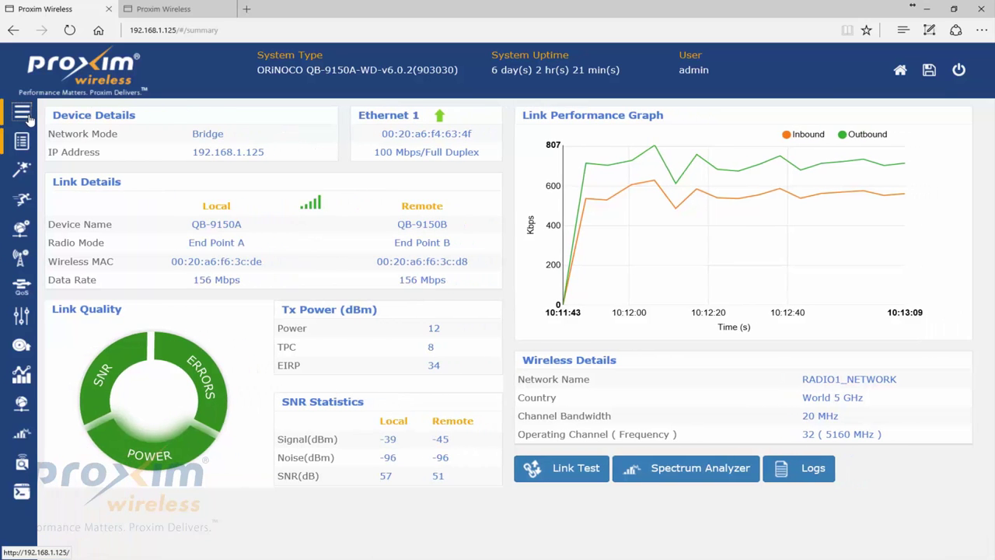
pyautogui.click(28, 116)
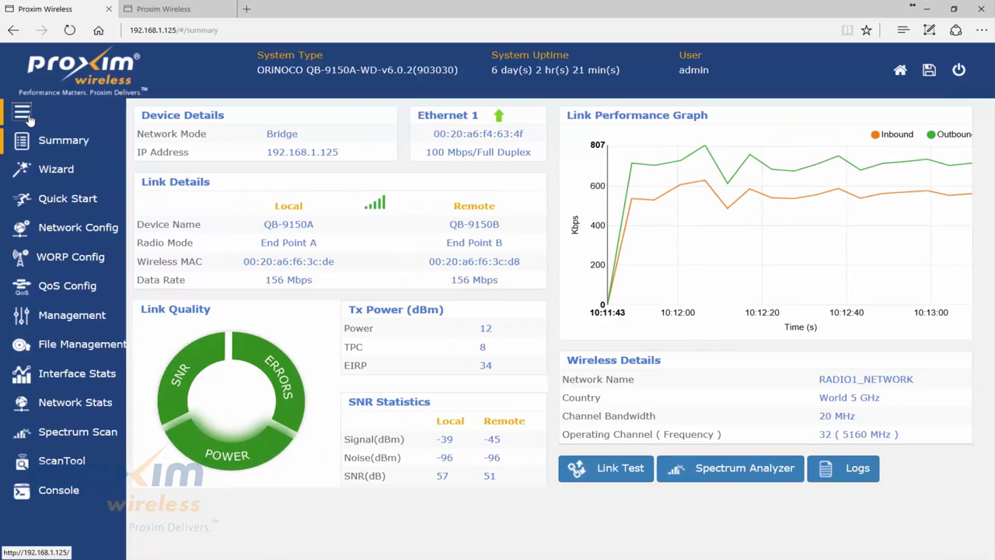
pyautogui.click(28, 116)
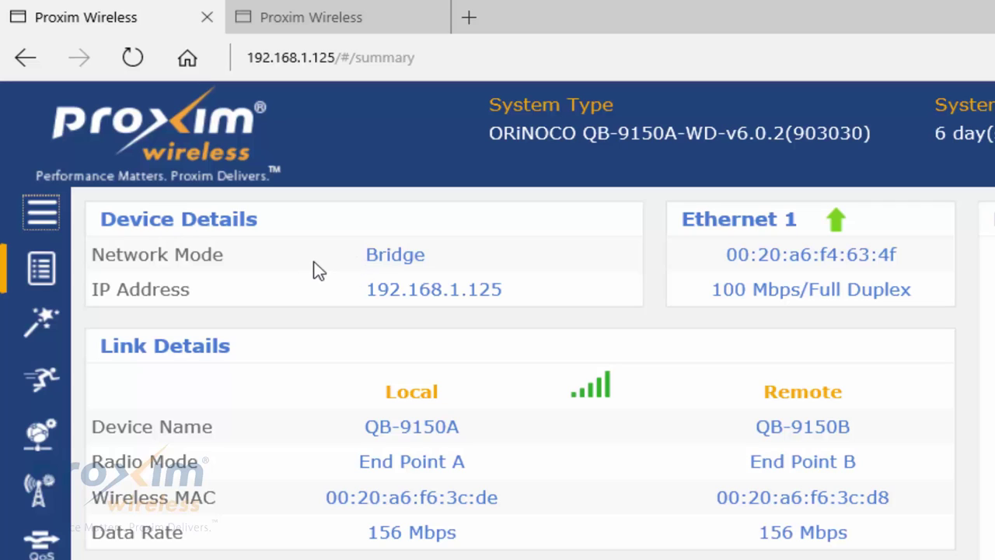
# - Examine the network mode and IP address in the device details, comparing them with the other radio's summary page
pyautogui.click(421, 259)
pyautogui.moveTo(518, 301); pyautogui.dragTo(381, 291)
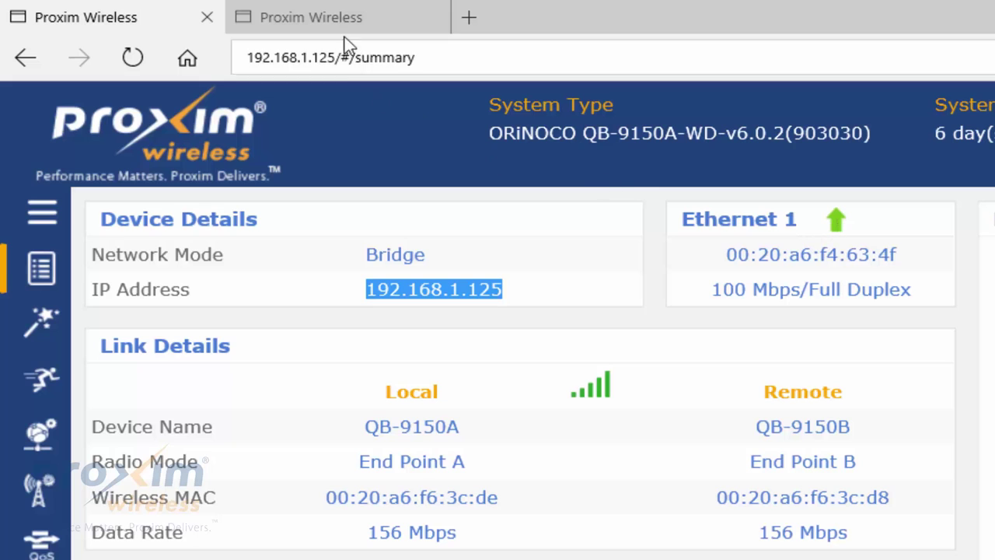
pyautogui.click(356, 17)
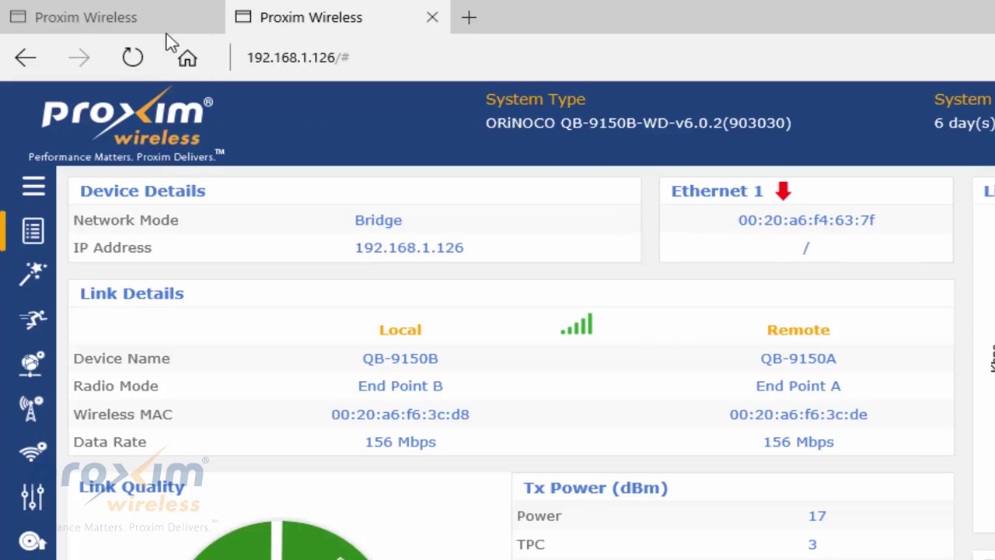
pyautogui.click(108, 16)
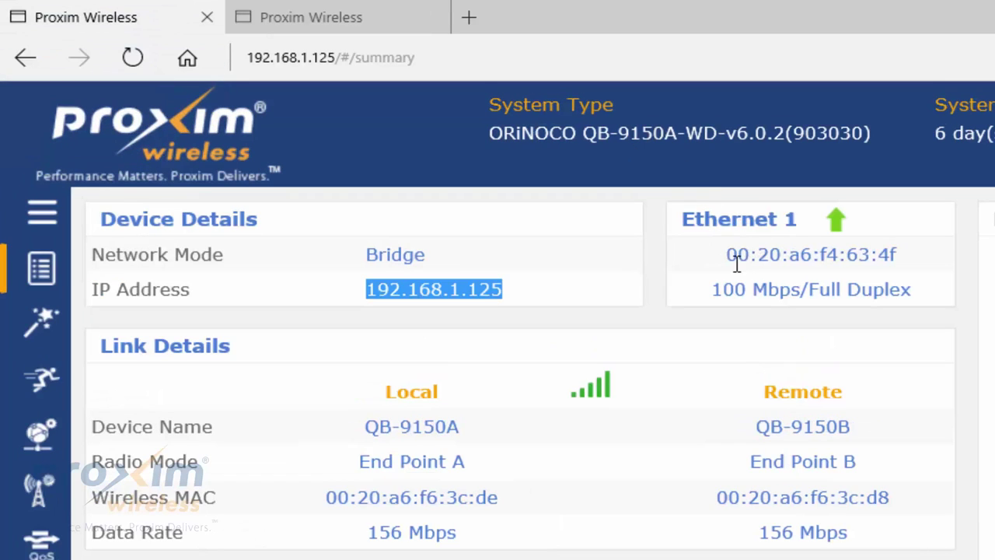
# - Examine the MAC address and the speed and duplex mode of the Ethernet 1 interface
pyautogui.moveTo(728, 254); pyautogui.dragTo(867, 255)
pyautogui.moveTo(715, 291); pyautogui.dragTo(893, 294)
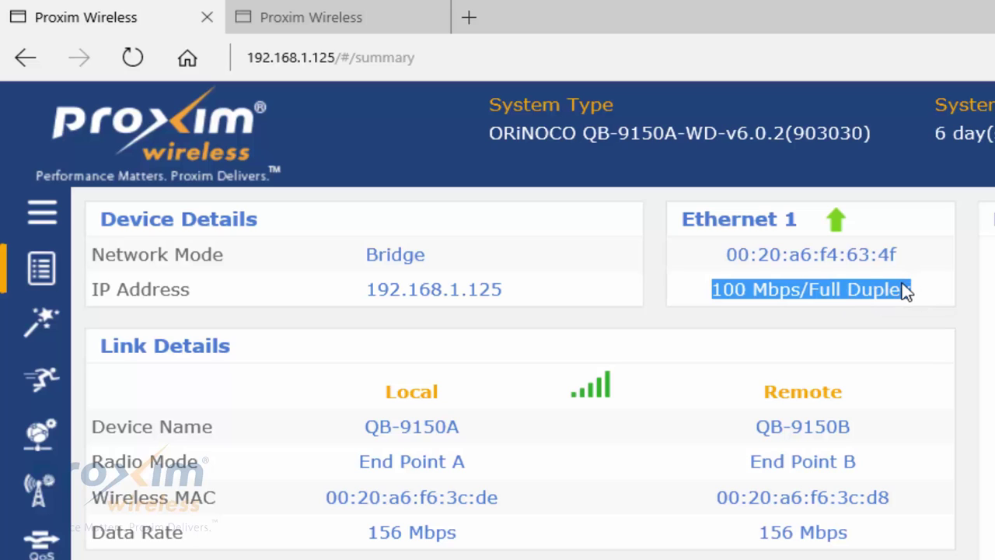
pyautogui.click(917, 332)
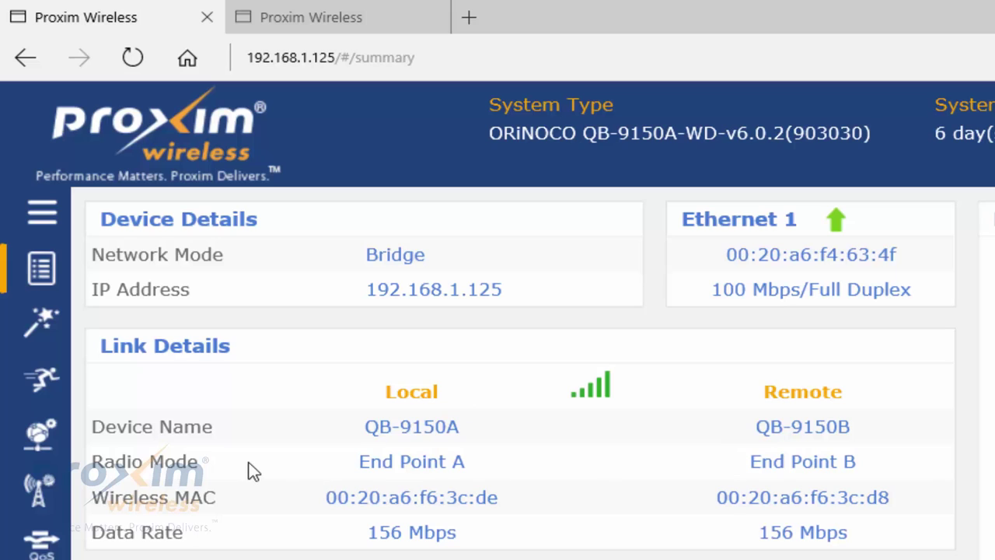
# - Examine the local and remote radio mode, wireless MAC and data rate in the link details, and look into the interface statistics
pyautogui.moveTo(360, 461); pyautogui.dragTo(465, 472)
pyautogui.click(421, 504)
pyautogui.tripleClick(420, 532)
pyautogui.click(795, 518)
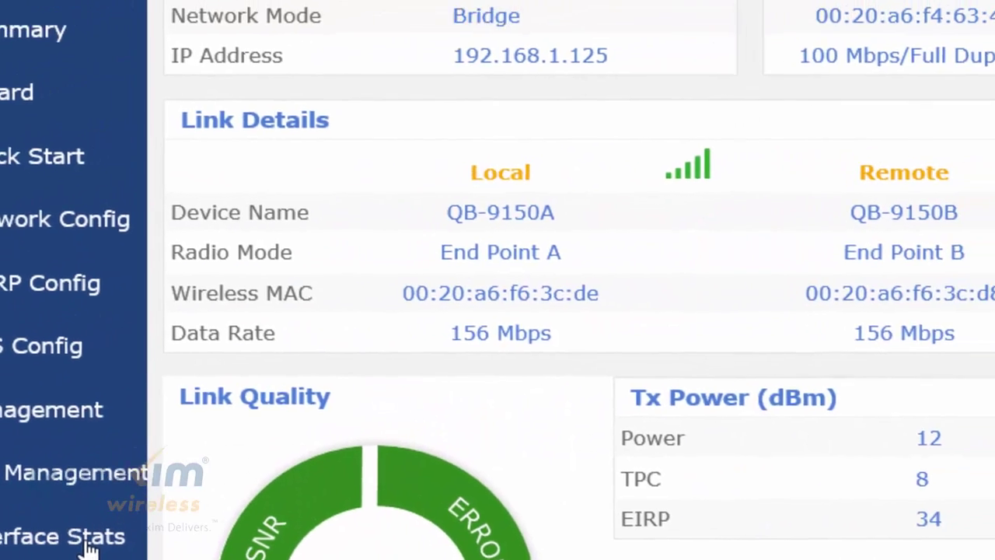
pyautogui.click(184, 513)
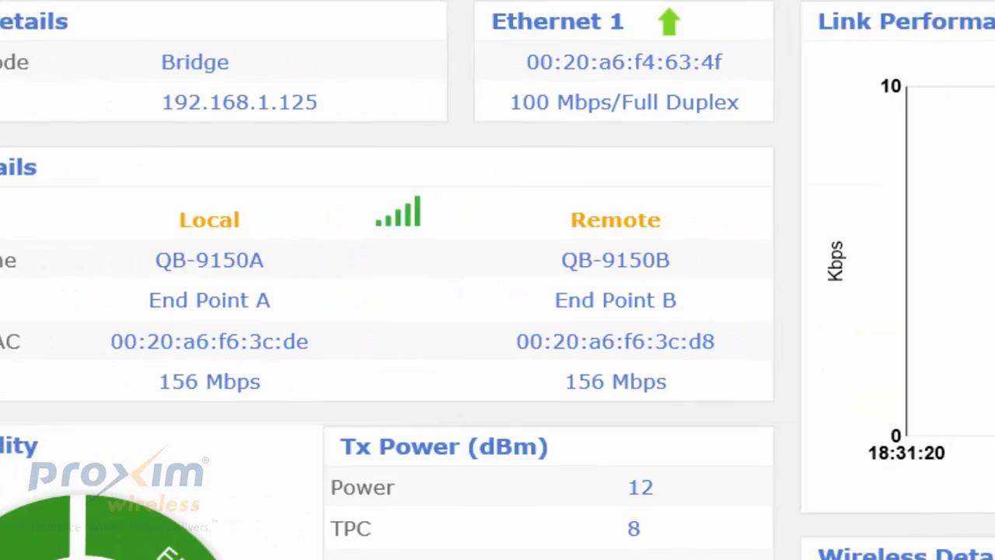
# - Examine the inbound and outbound traffic in the link performance graph and the wireless details beneath it
pyautogui.moveTo(266, 393)
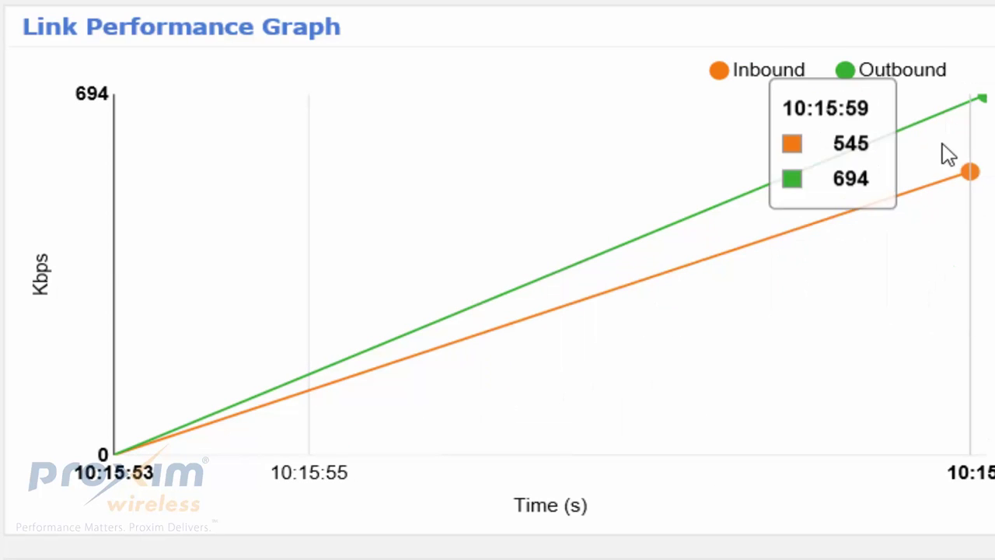
pyautogui.scroll(-3, 949, 189)
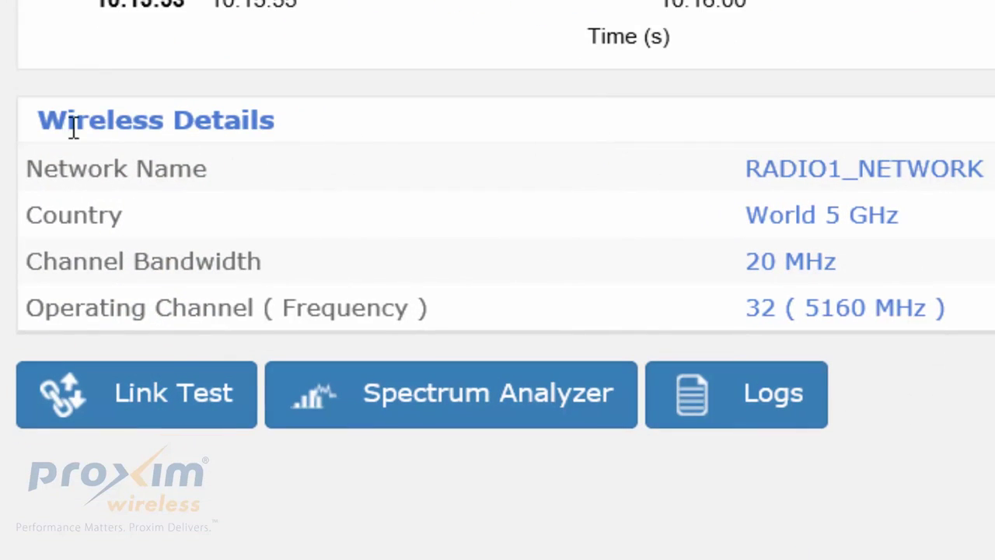
pyautogui.moveTo(39, 122); pyautogui.dragTo(309, 142)
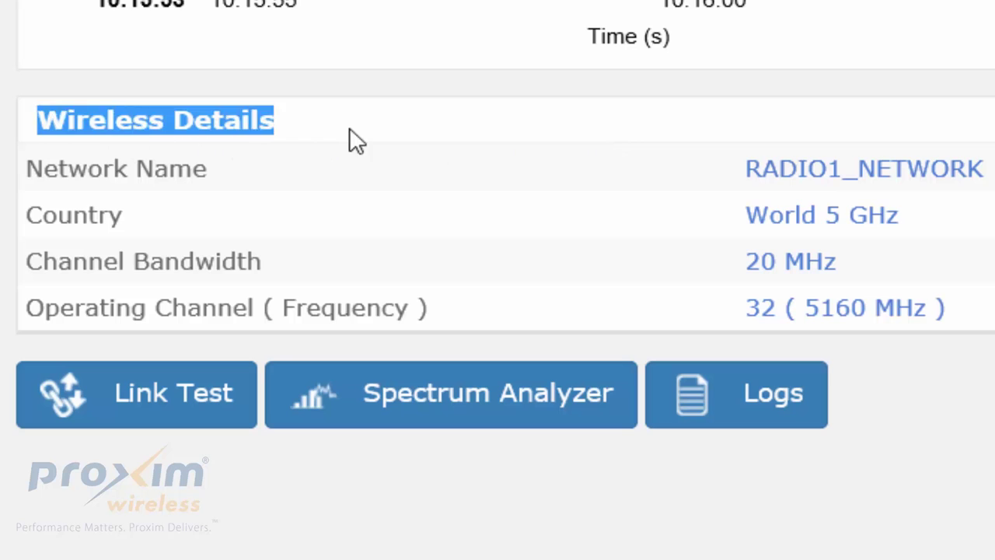
pyautogui.click(381, 134)
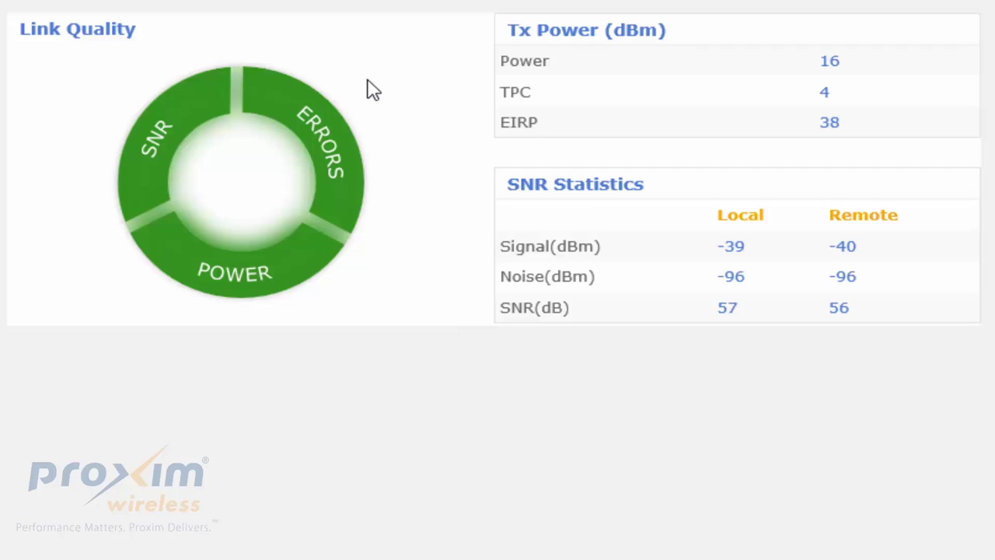
# - Switch the link quality chart through its Errors, Power and SNR details
pyautogui.click(318, 117)
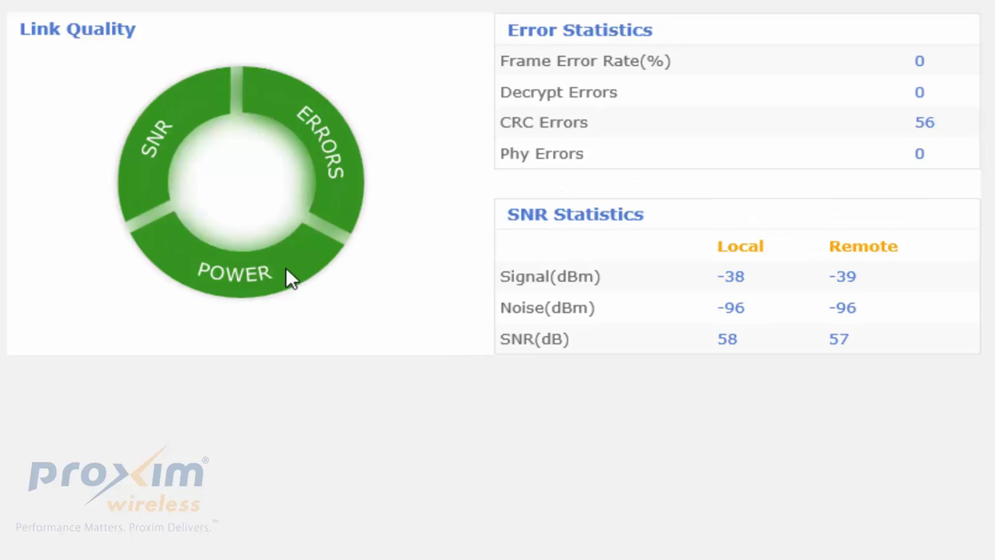
pyautogui.click(196, 250)
pyautogui.click(150, 154)
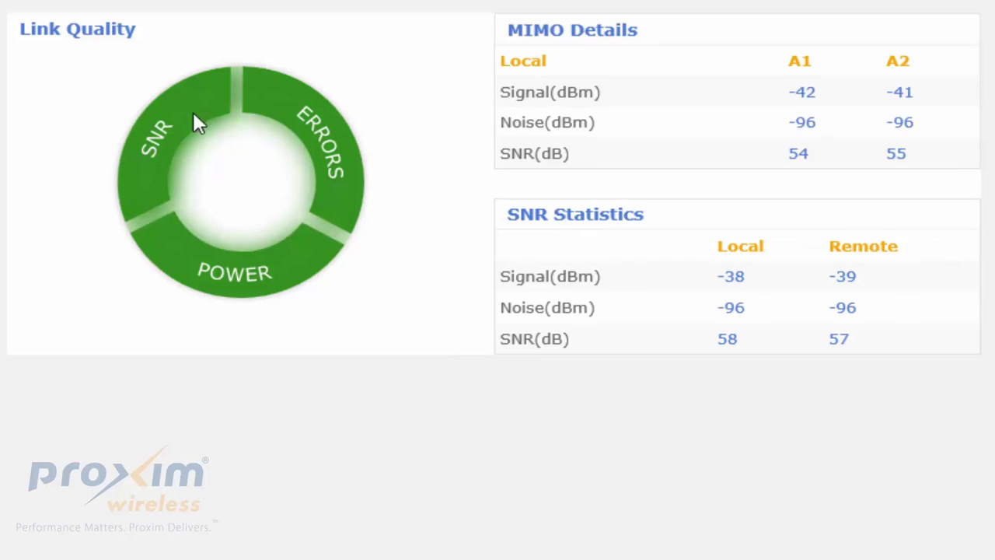
pyautogui.click(328, 118)
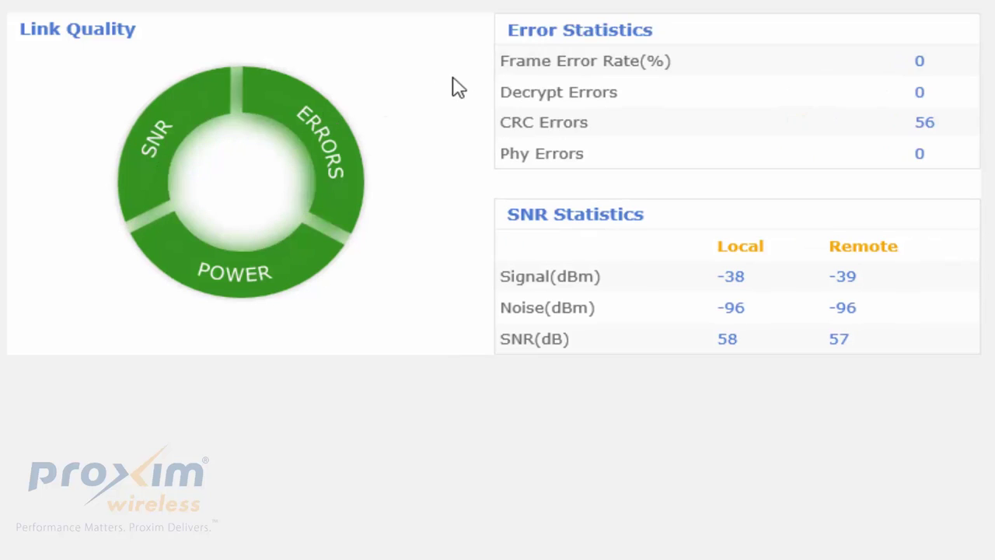
pyautogui.click(230, 273)
pyautogui.click(169, 153)
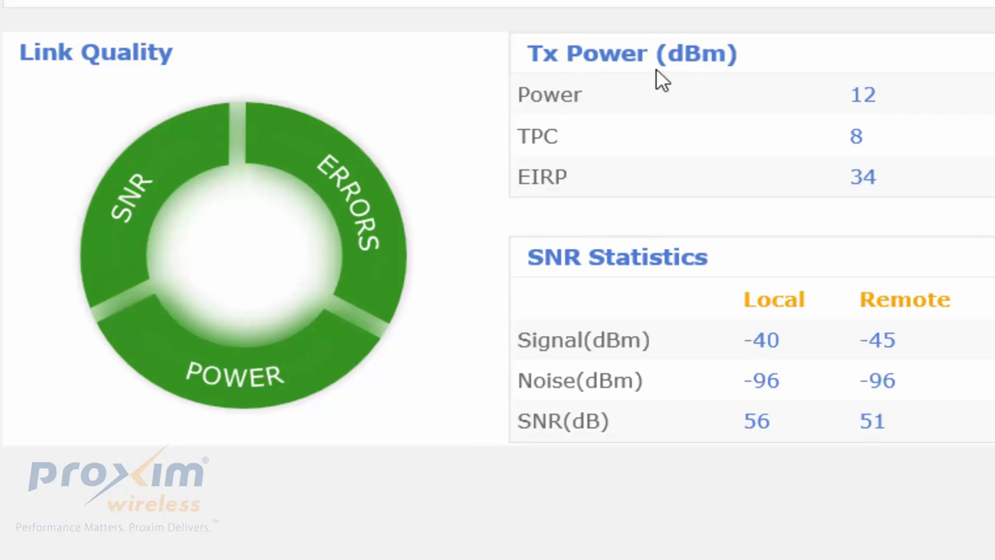
# - Show the MIMO details from the link quality chart and examine the local and remote SNR statistics
pyautogui.click(141, 194)
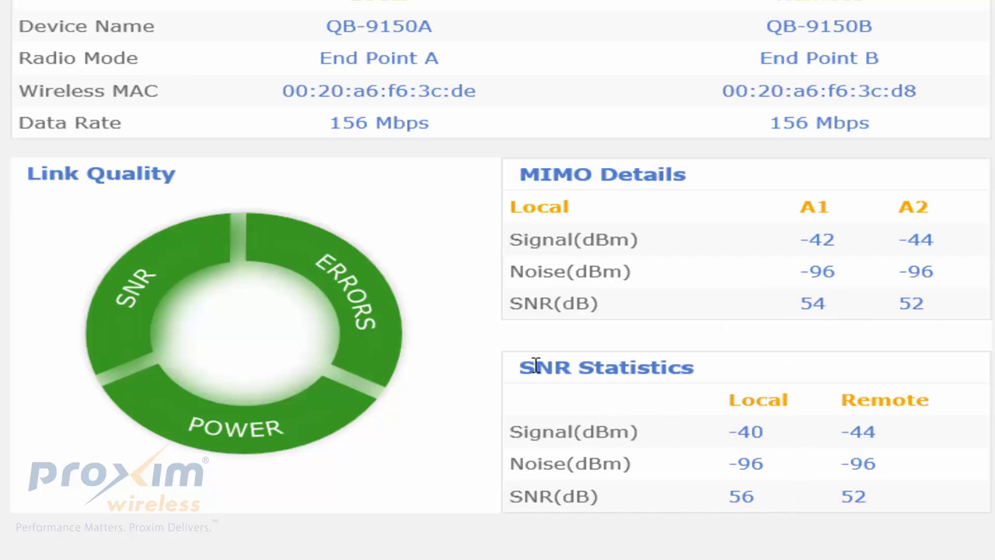
pyautogui.moveTo(521, 369); pyautogui.dragTo(738, 400)
pyautogui.click(844, 395)
# - Show the error statistics from the link quality chart and examine the frame, decrypt, CRC and Phy errors
pyautogui.click(351, 305)
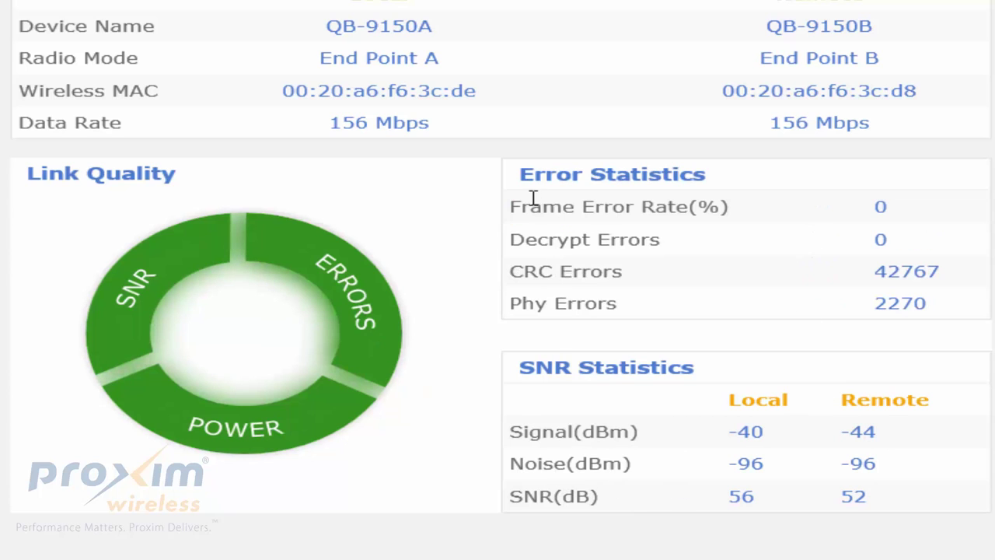
pyautogui.moveTo(521, 178); pyautogui.dragTo(704, 175)
pyautogui.click(863, 321)
# - Show the transmit power details from the link quality chart and examine the TPC and EIRP values
pyautogui.click(285, 421)
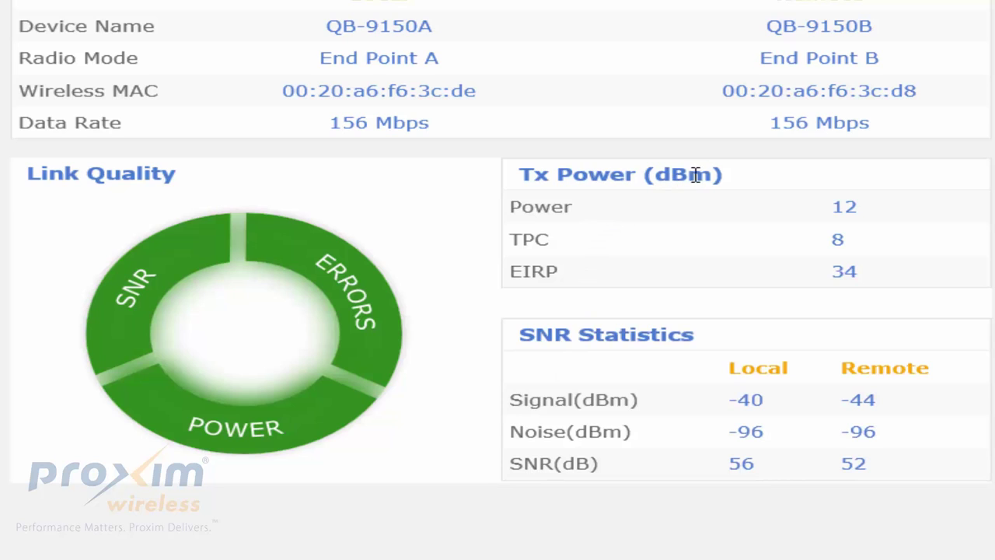
pyautogui.doubleClick(840, 241)
pyautogui.click(862, 251)
pyautogui.moveTo(860, 274); pyautogui.dragTo(838, 270)
pyautogui.click(884, 277)
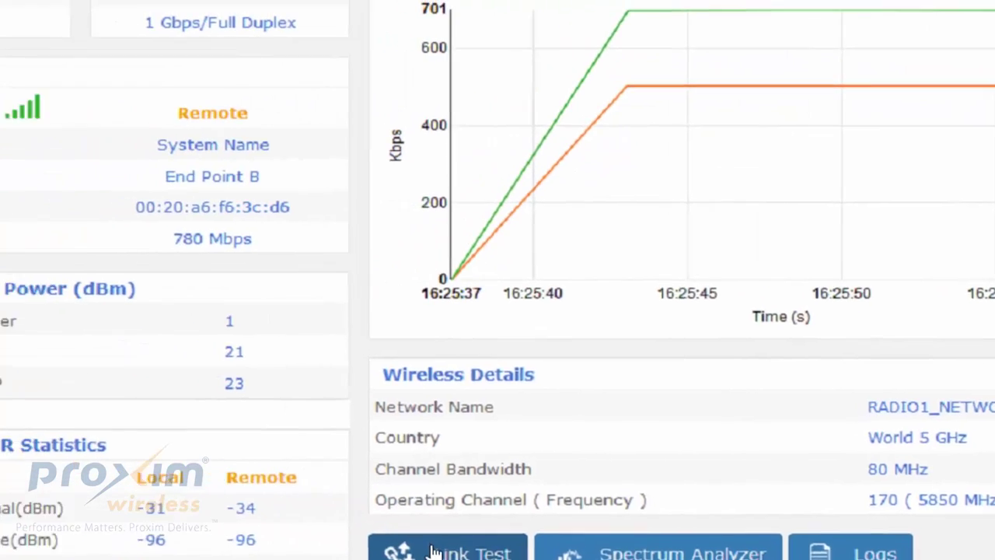
# - Open the radio link test, enable verbose output and run it with bidirectional traffic
pyautogui.click(433, 552)
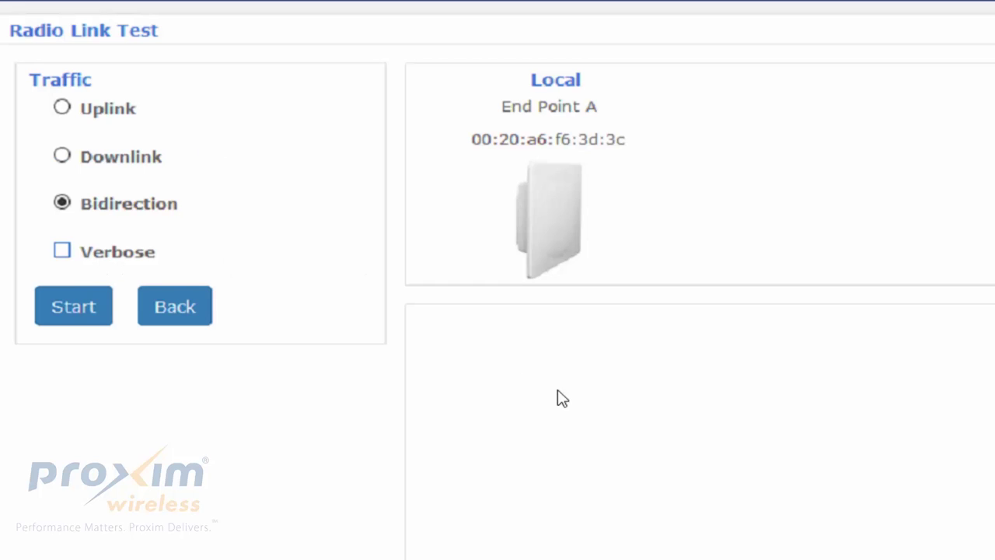
pyautogui.click(63, 254)
pyautogui.click(80, 313)
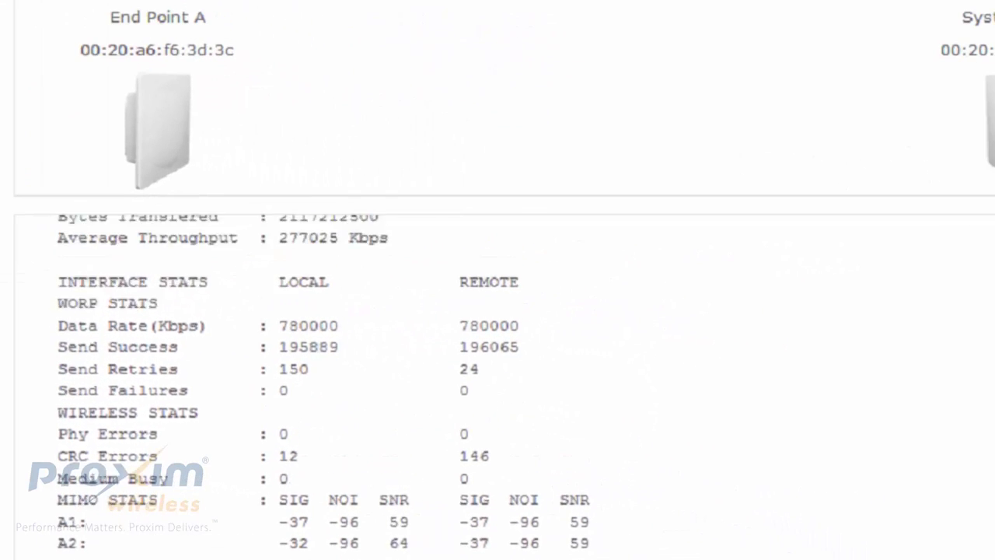
# - Examine the configuration section of the radio link test report, including the Ethernet MTU size
pyautogui.scroll(5, 340, 385)
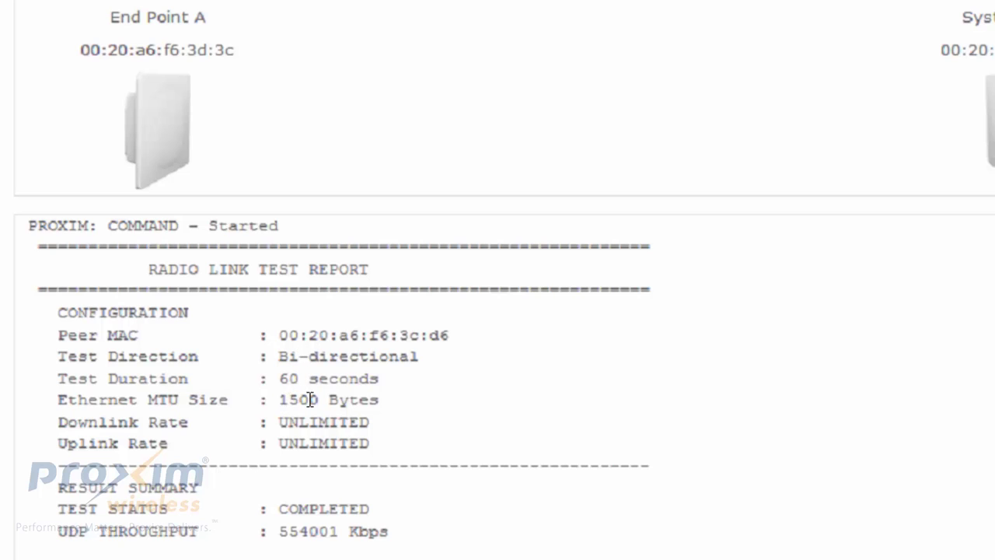
pyautogui.moveTo(279, 400); pyautogui.dragTo(388, 407)
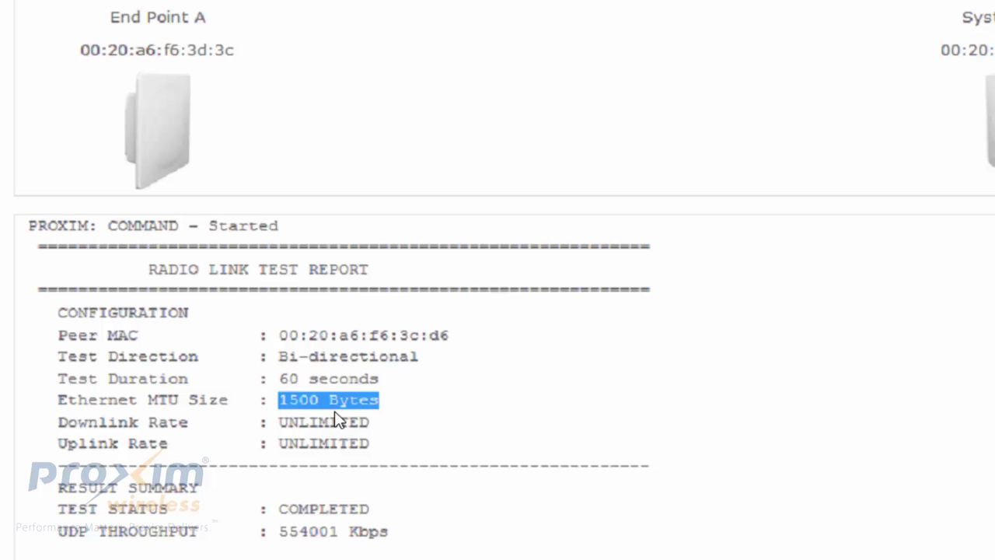
pyautogui.click(724, 416)
# - Examine the link test results for UDP throughput, uplink and downlink, WORP, wireless and MIMO statistics
pyautogui.scroll(-1, 351, 404)
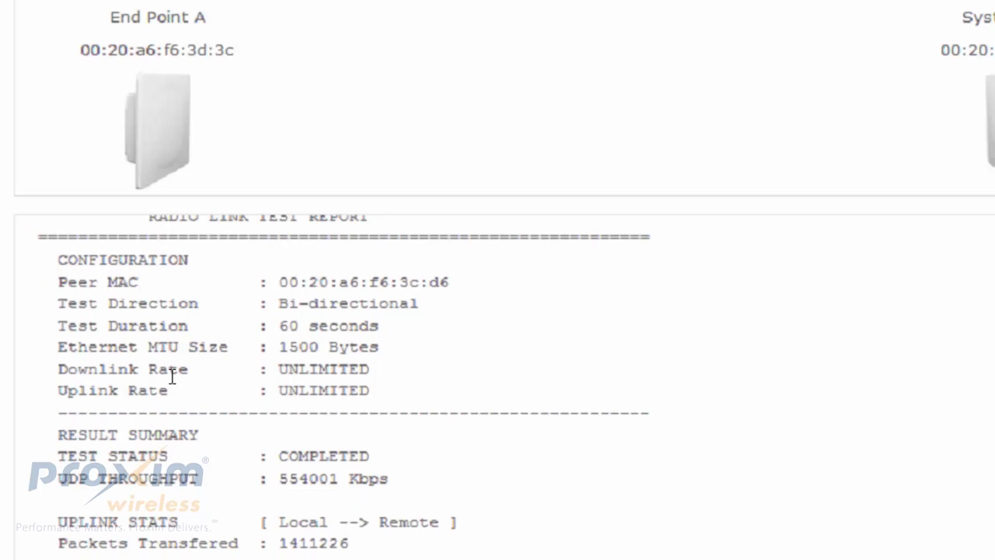
pyautogui.scroll(-1, 731, 480)
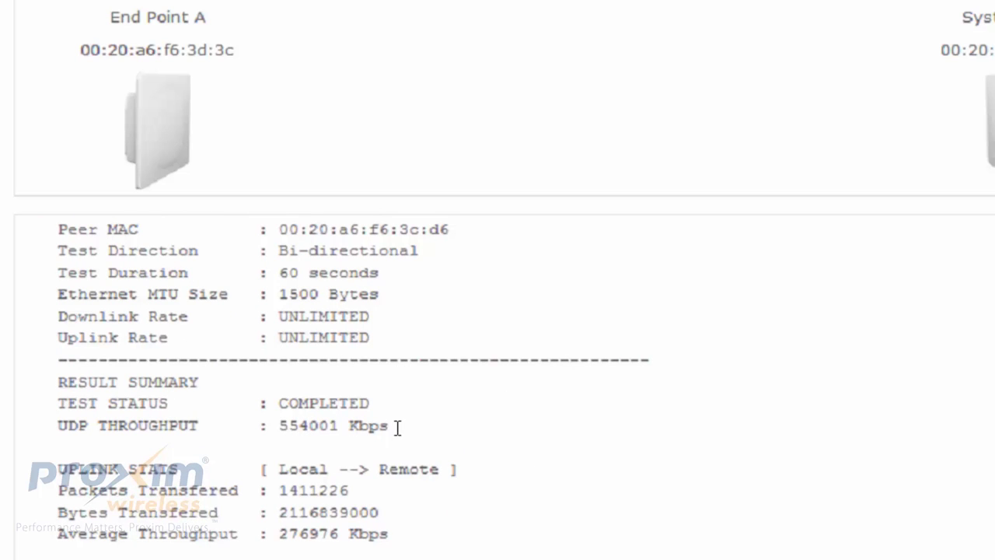
pyautogui.scroll(-1, 685, 447)
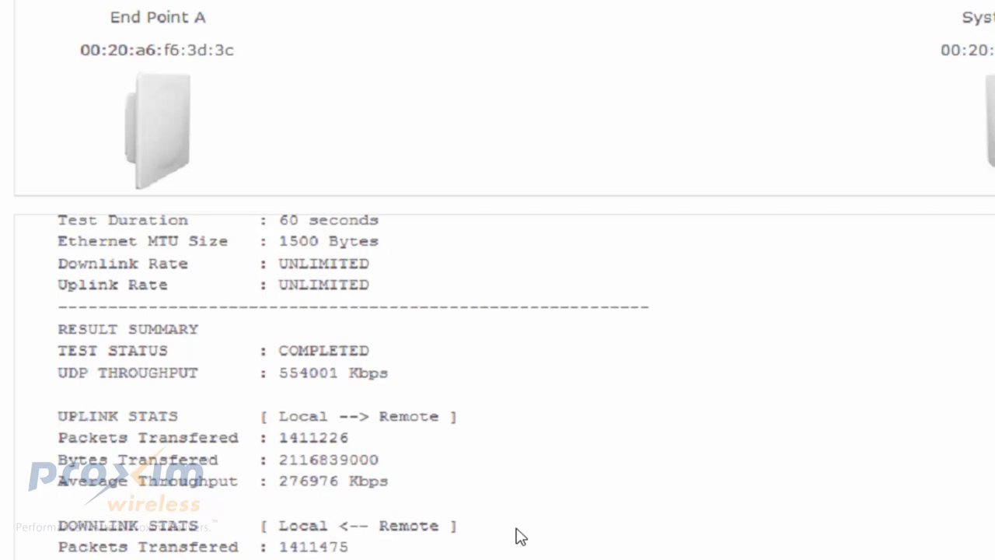
pyautogui.scroll(-1, 467, 535)
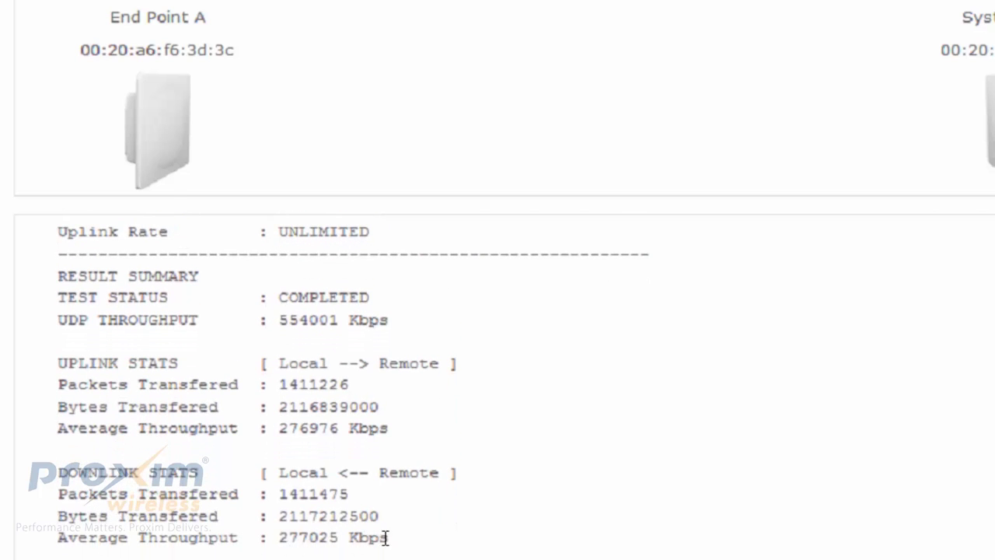
pyautogui.scroll(-4, 711, 540)
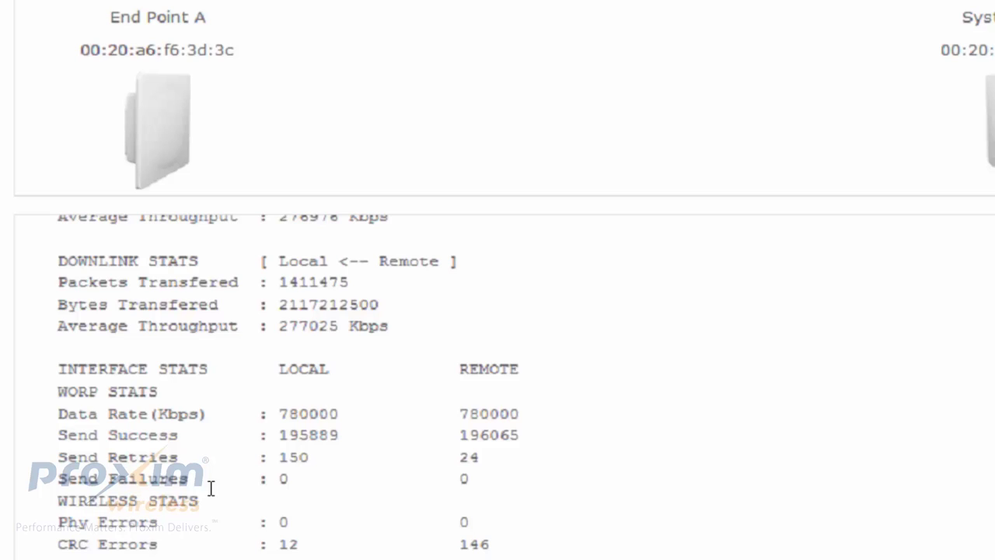
pyautogui.scroll(-1, 711, 537)
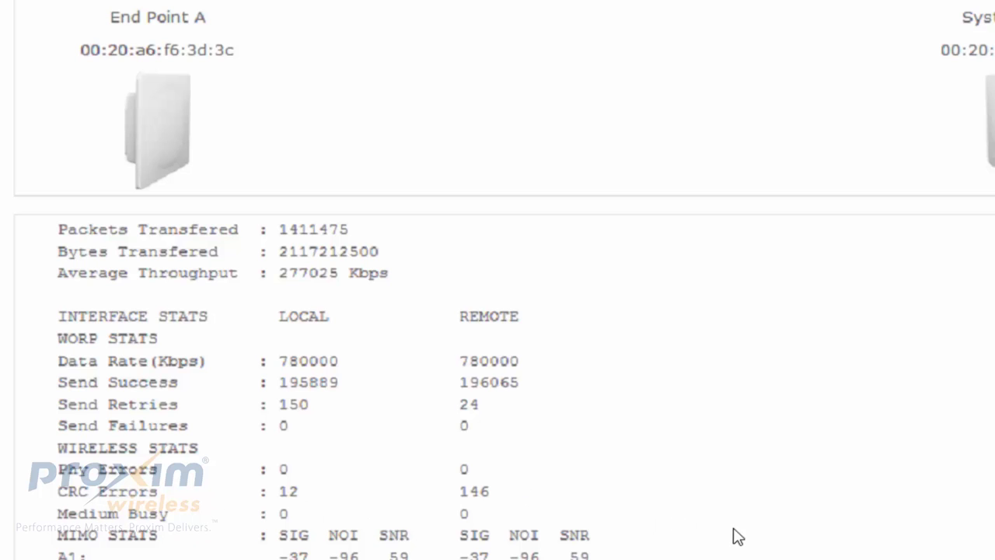
pyautogui.scroll(-1, 737, 535)
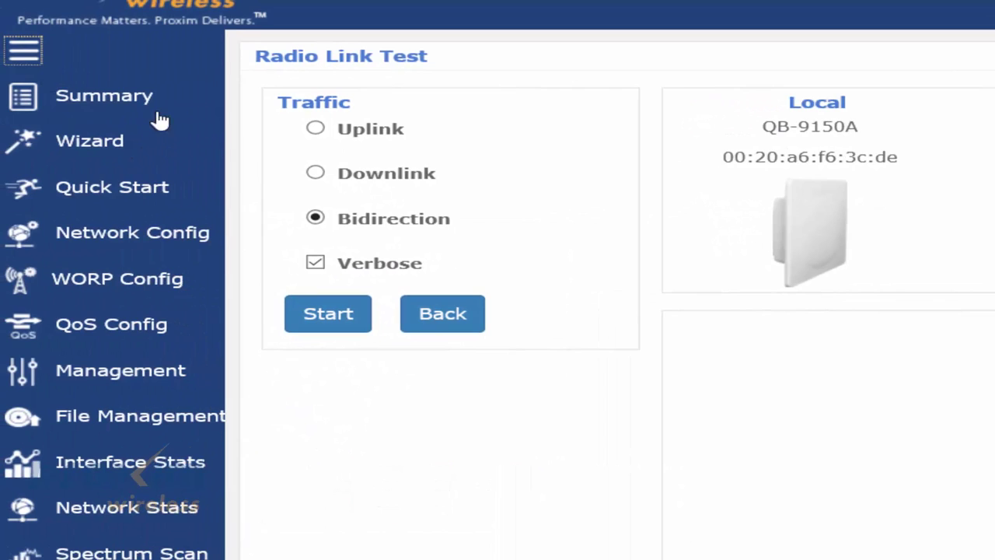
# - Return to the summary page and open the Spectrum Analyzer
pyautogui.click(86, 95)
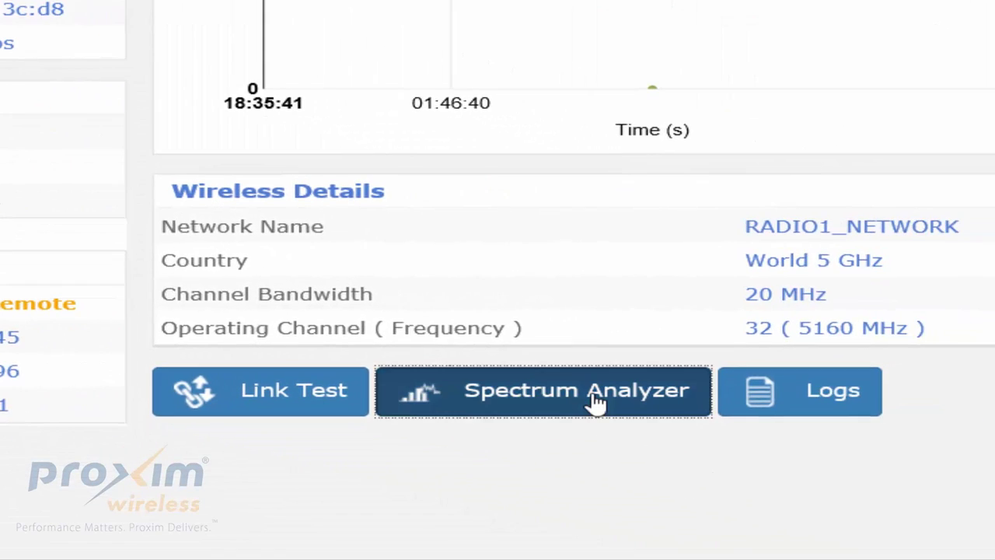
pyautogui.click(691, 433)
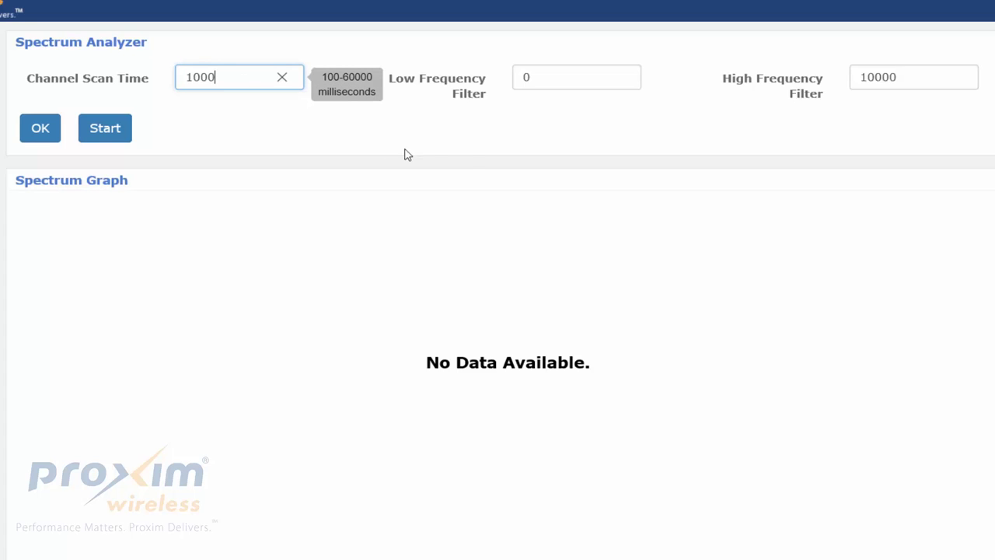
# - Review the low and high frequency filter fields and start the spectrum scan with filters 0 and 10000
pyautogui.click(560, 81)
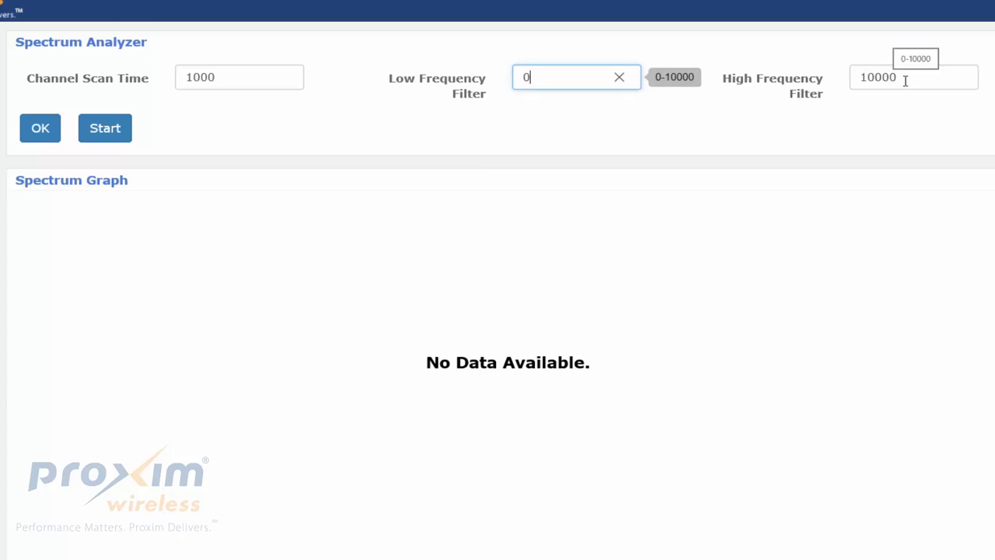
pyautogui.click(894, 78)
pyautogui.click(571, 77)
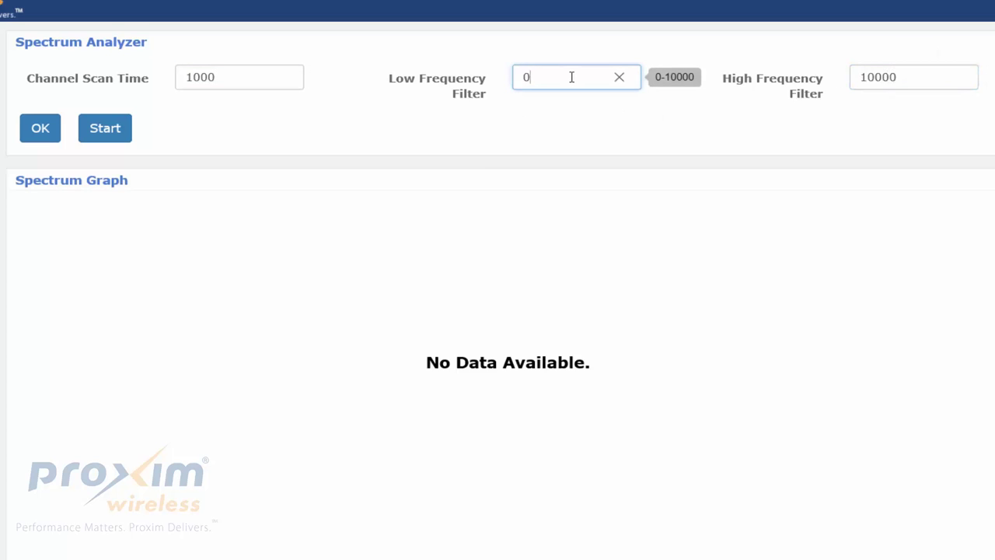
pyautogui.click(945, 78)
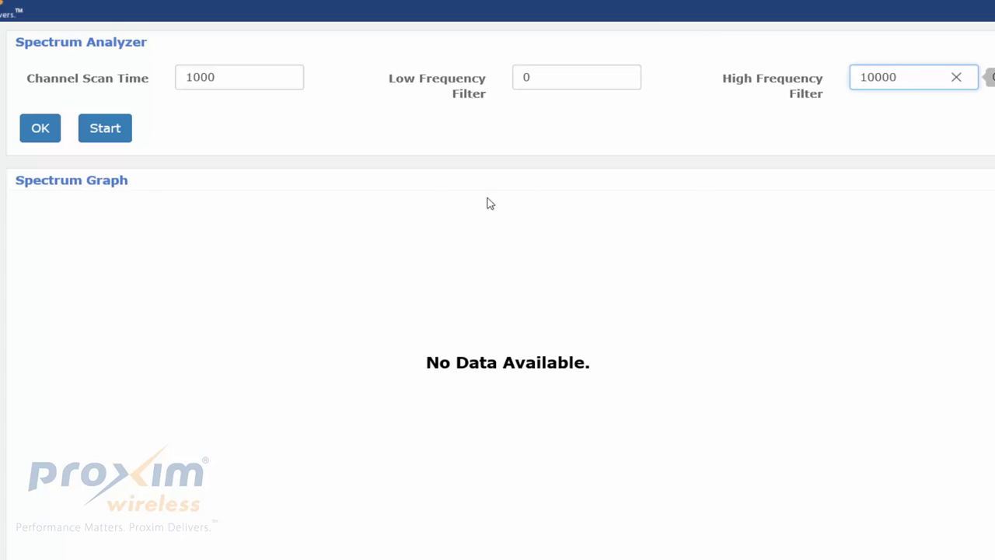
pyautogui.click(96, 134)
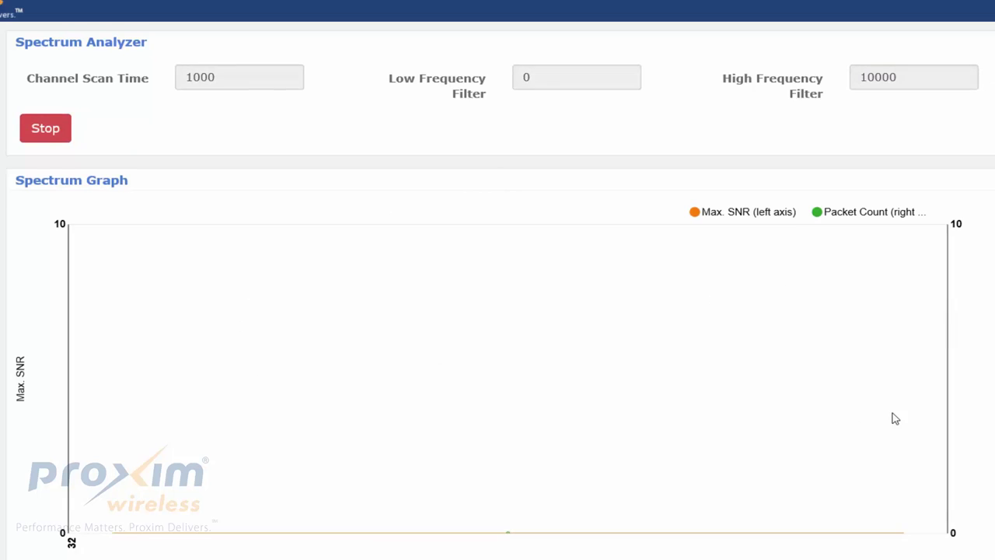
# - Examine the running scan's spectrum graph and the access point mode in its scan statistics
pyautogui.scroll(-1, 890, 424)
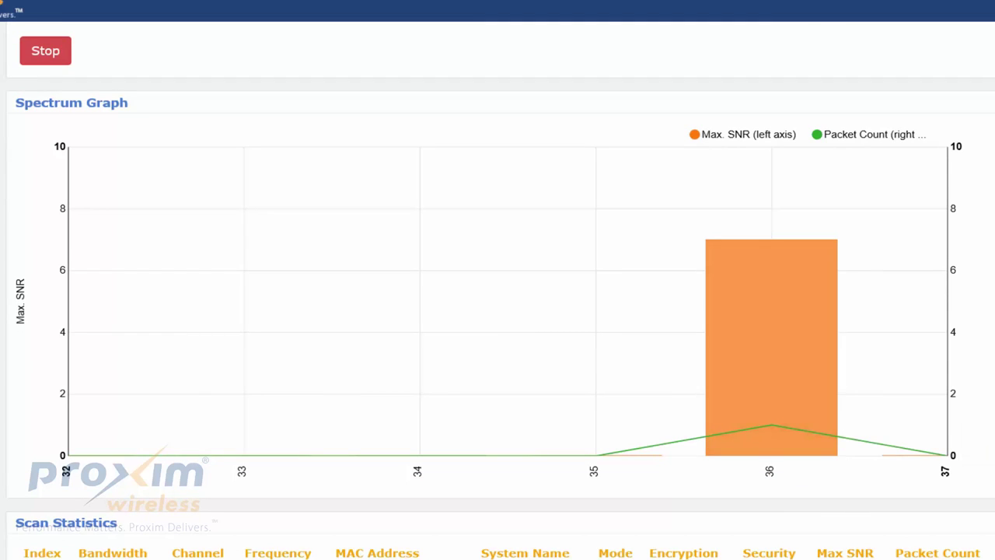
pyautogui.scroll(-1, 498, 295)
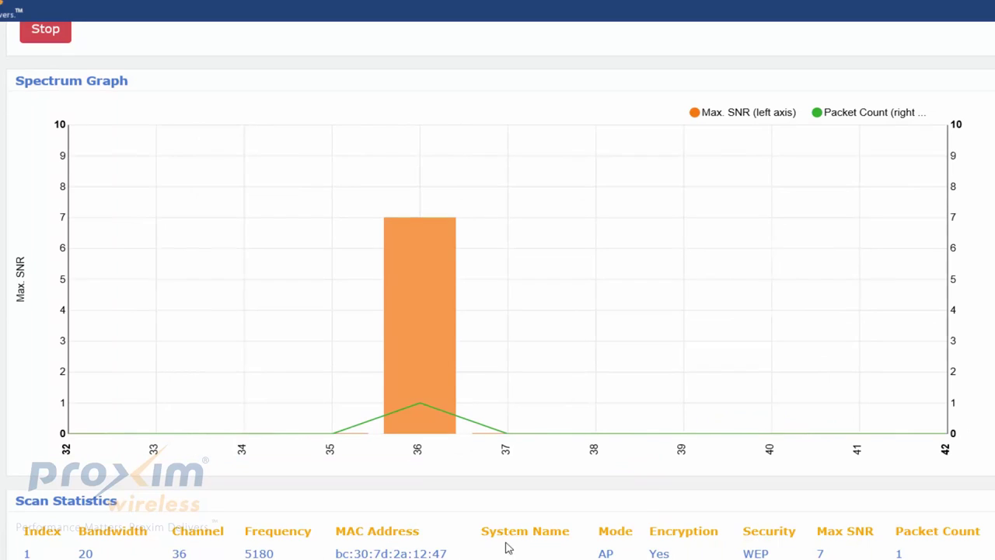
pyautogui.doubleClick(609, 552)
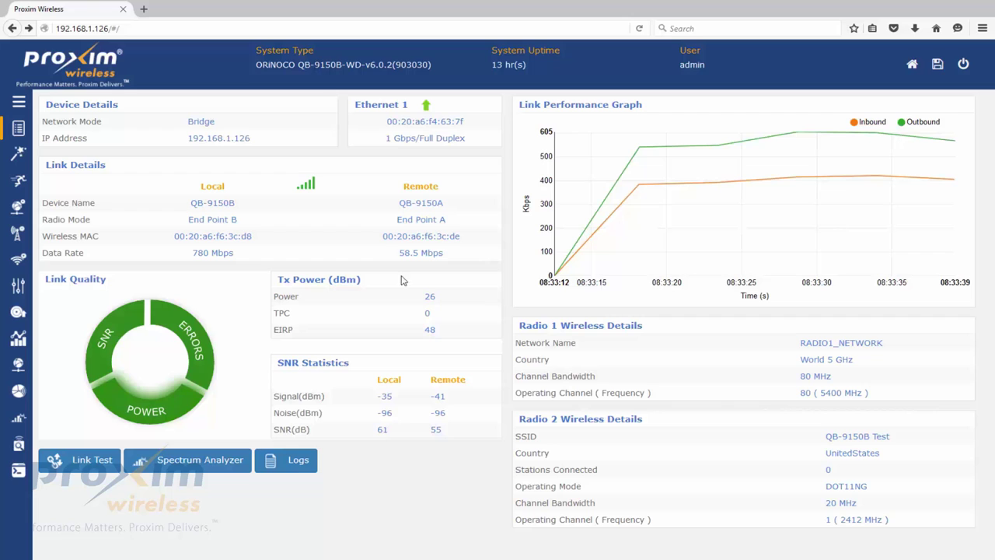
# - Open the QB-9150B radio's Spectrum Analyzer, show the 2.4 GHz band and examine its graph and scan statistics
pyautogui.click(195, 460)
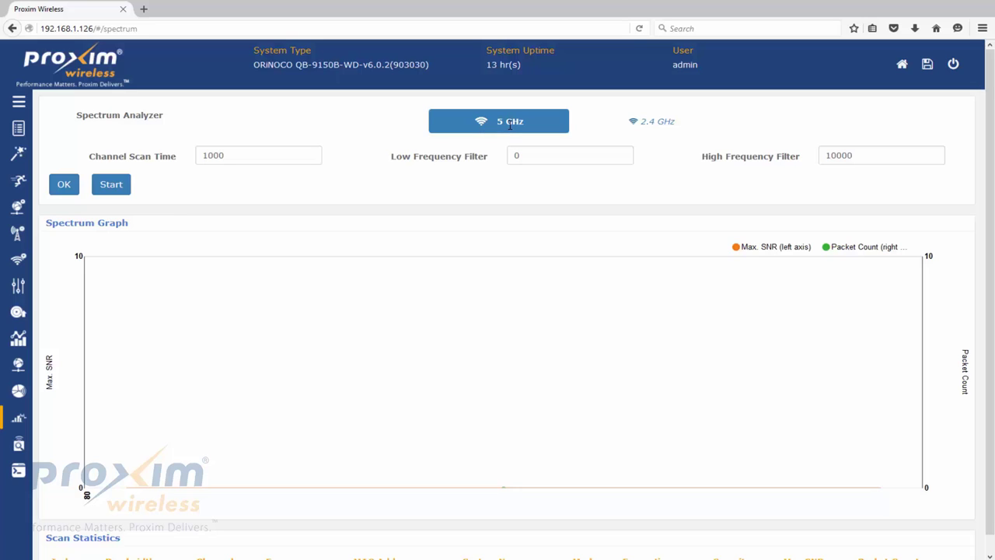
pyautogui.click(648, 127)
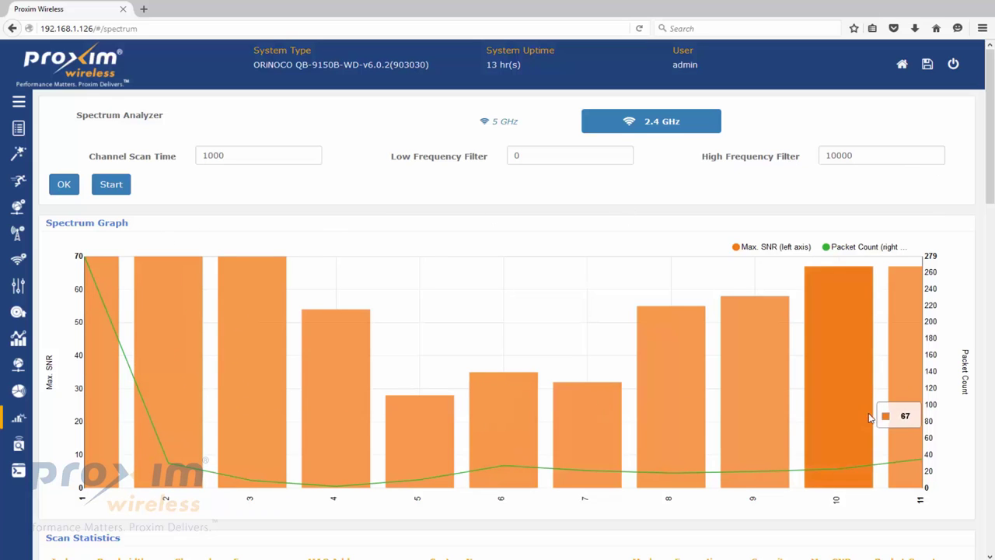
pyautogui.moveTo(990, 134); pyautogui.dragTo(989, 186)
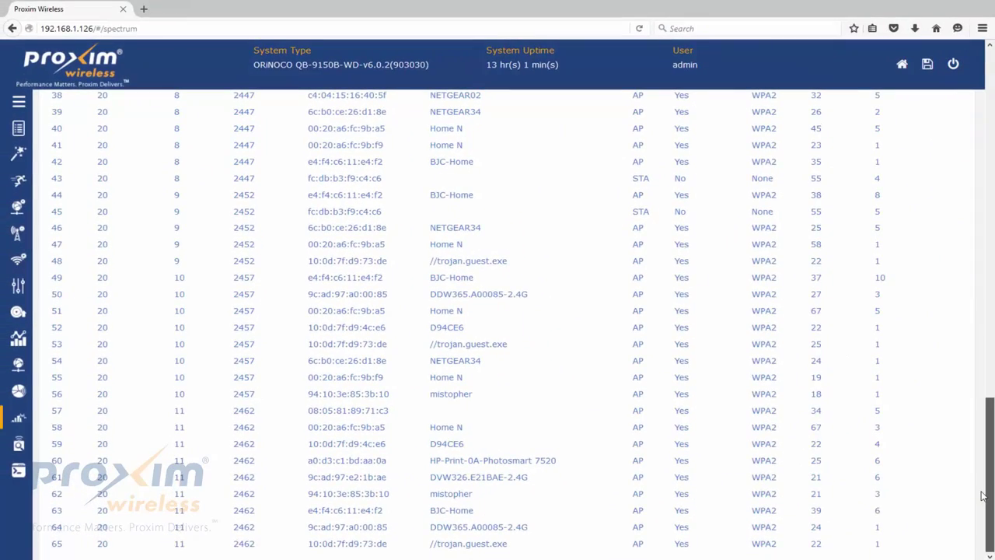
pyautogui.scroll(12, 984, 482)
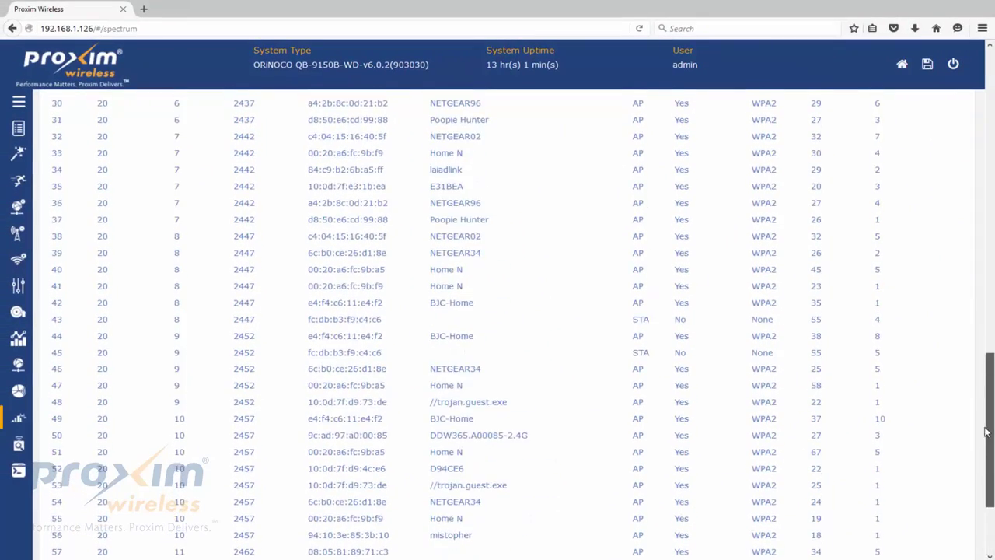
pyautogui.scroll(8, 314, 103)
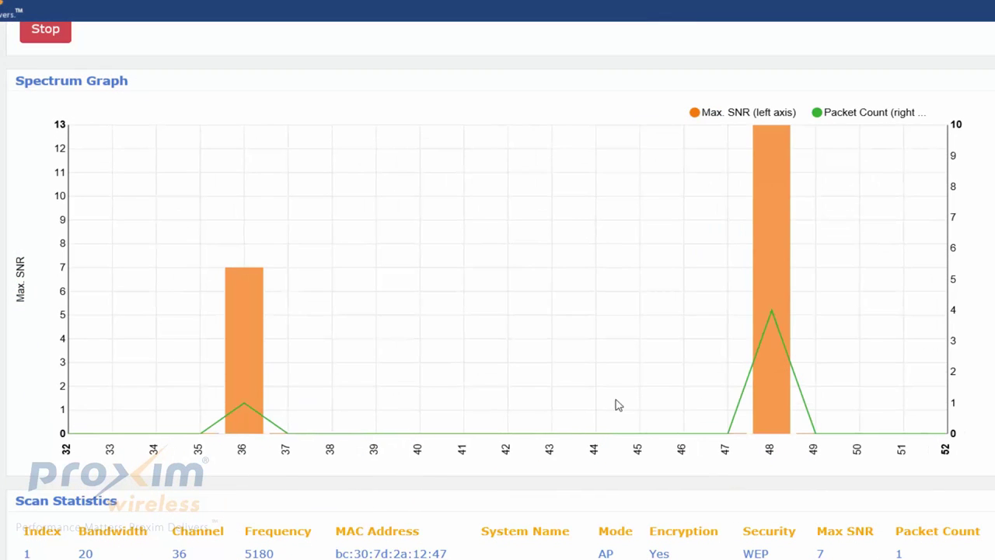
pyautogui.scroll(-1, 640, 403)
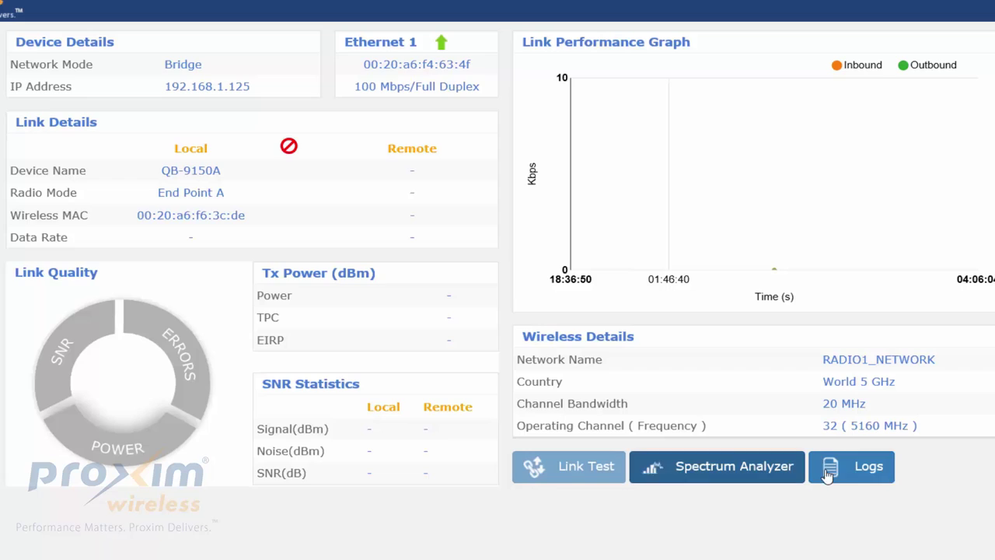
# - Open the QB-9150A radio's logs and review the latest event log entries and the license information
pyautogui.click(829, 468)
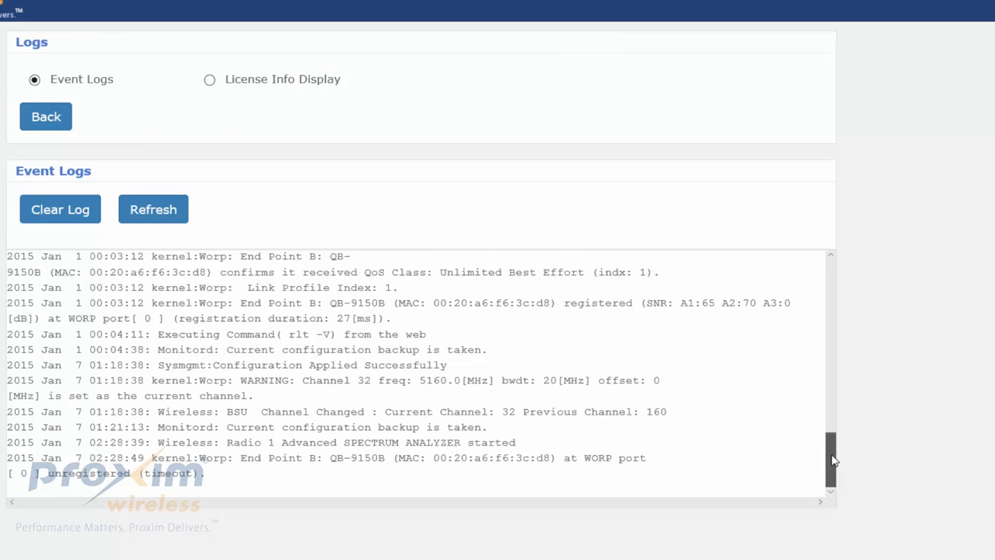
pyautogui.moveTo(832, 460); pyautogui.dragTo(851, 477)
pyautogui.click(210, 80)
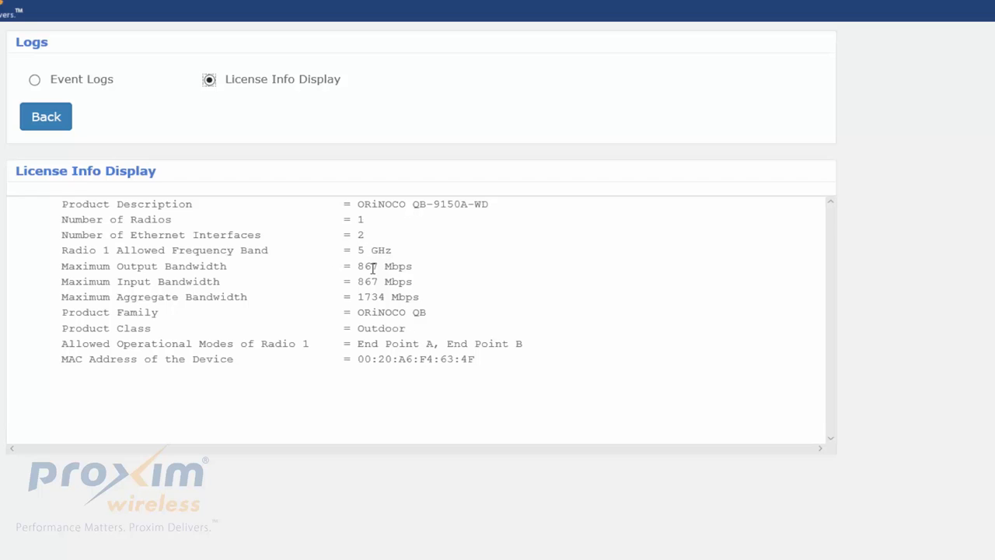
pyautogui.click(56, 83)
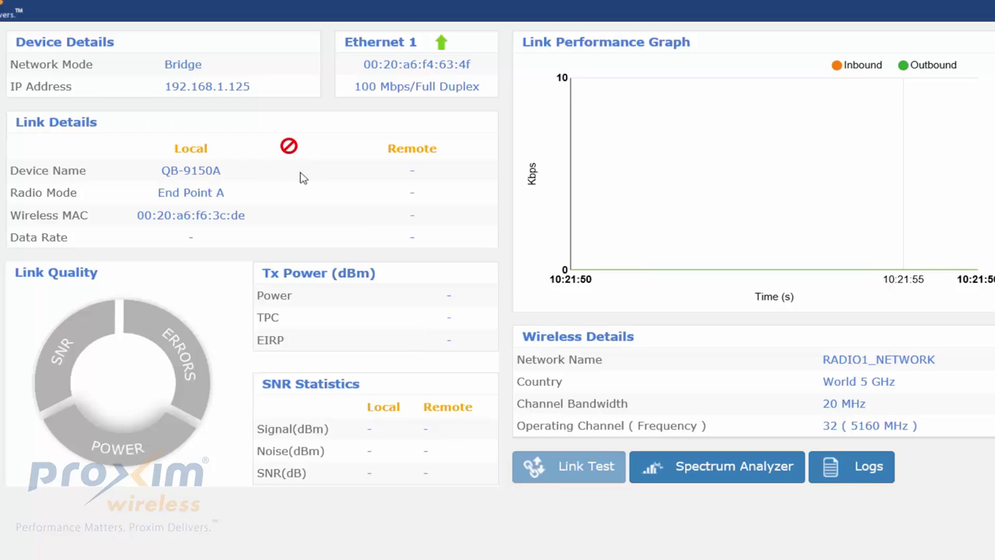
# - Reopen the Spectrum Analyzer from the summary page and check the scan's graph and statistics
pyautogui.click(742, 471)
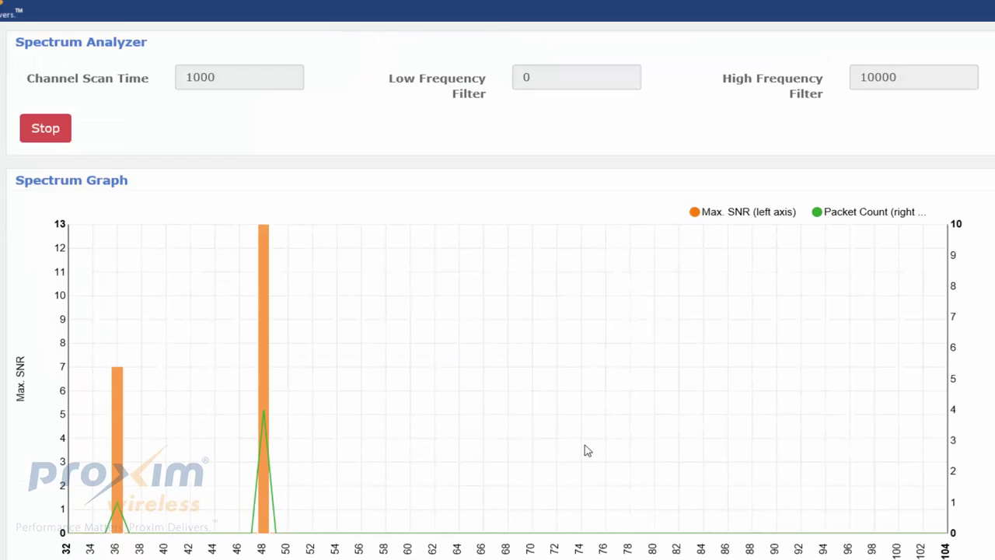
pyautogui.scroll(-2, 651, 449)
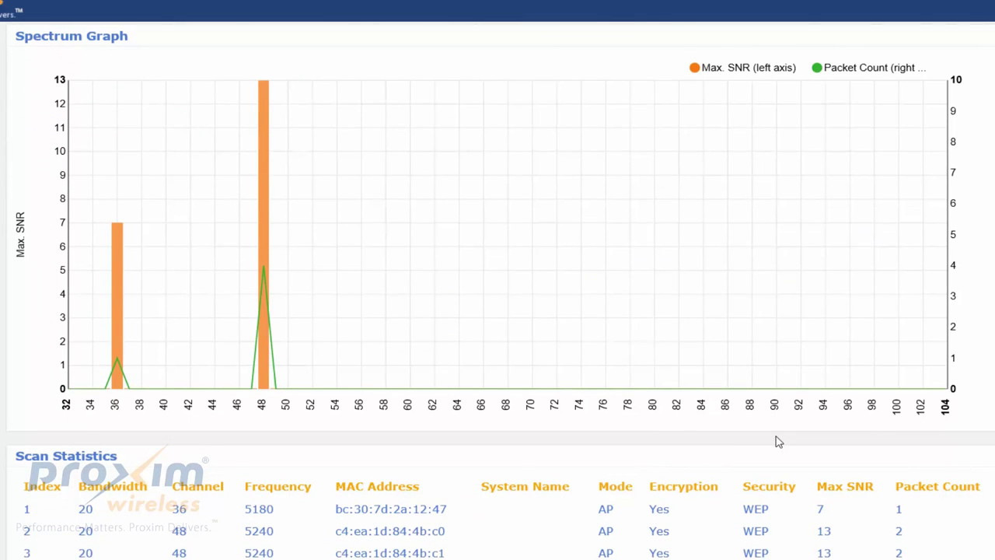
pyautogui.scroll(2, 778, 442)
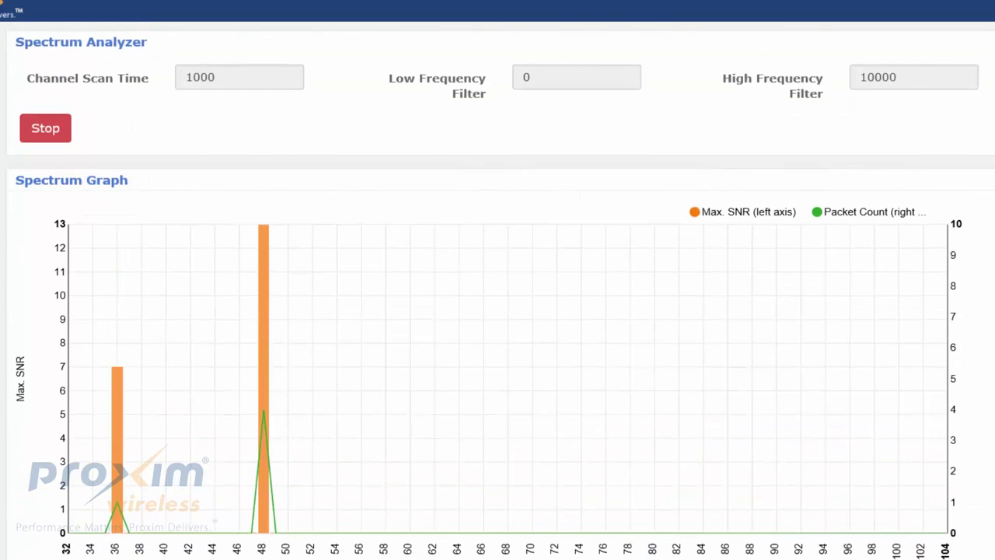
# - Return to the summary page and examine the system type text in the header
pyautogui.hotkey('alt', 'Left')
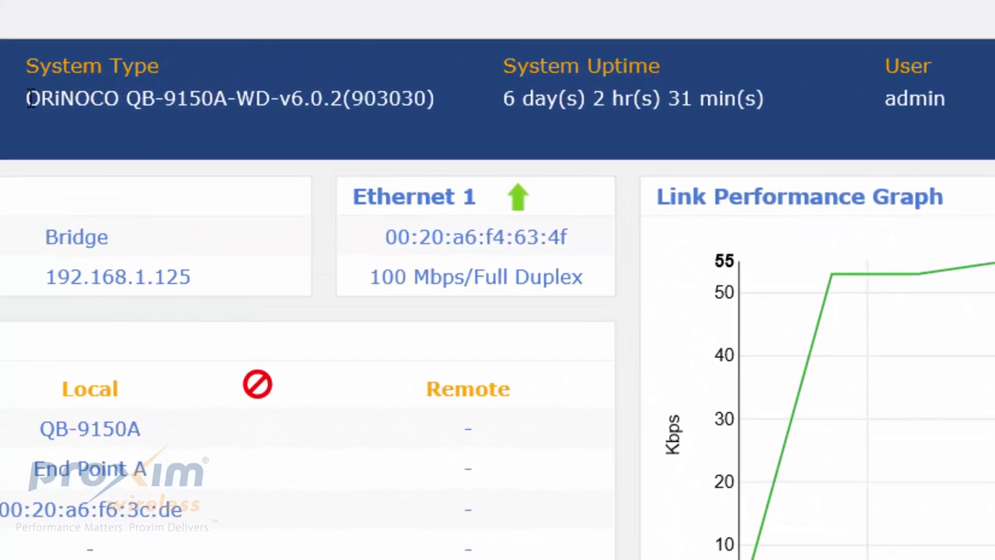
pyautogui.moveTo(103, 43); pyautogui.dragTo(276, 39)
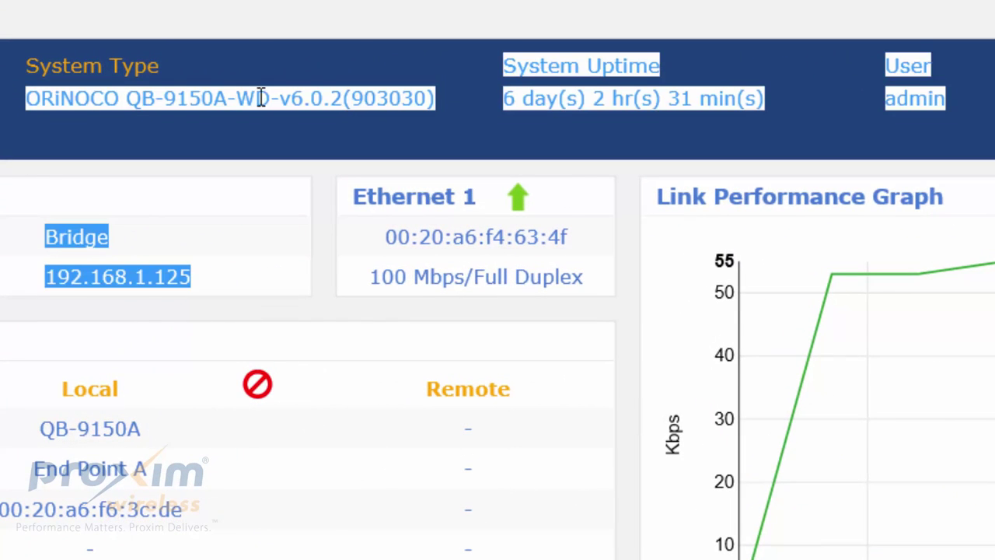
pyautogui.click(278, 39)
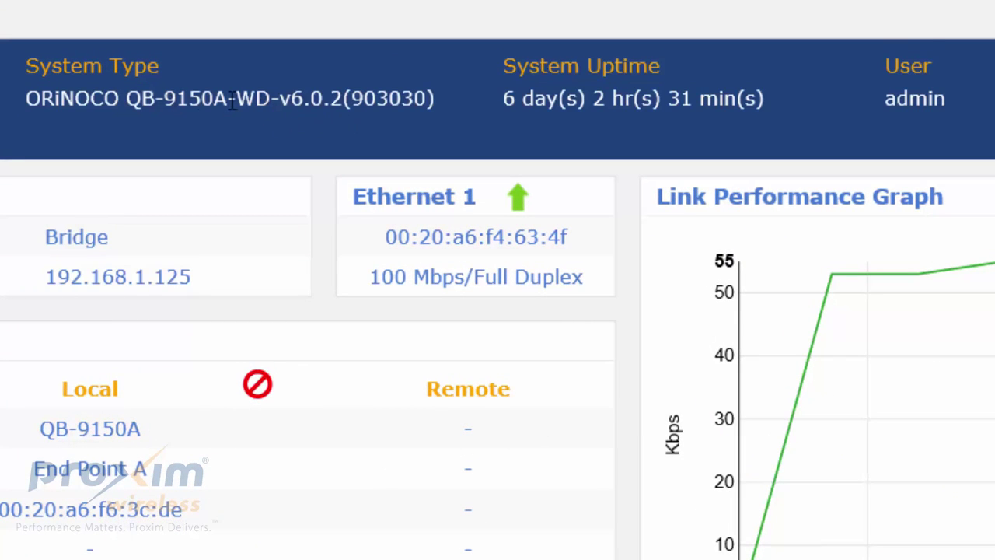